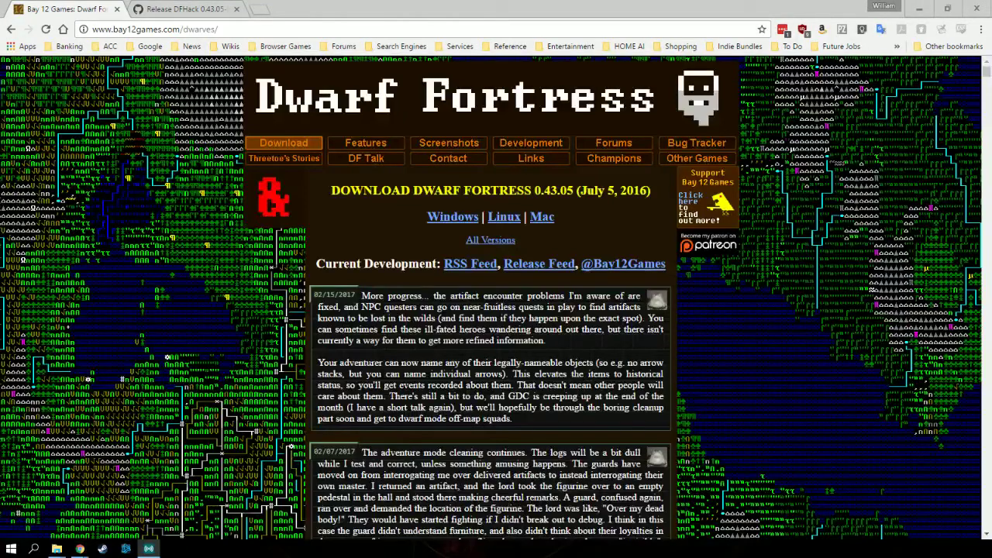
# Download the Windows build df_43_05_win.zip from the Bay 12 Games Dwarf Fortress page.
pyautogui.click(166, 191)
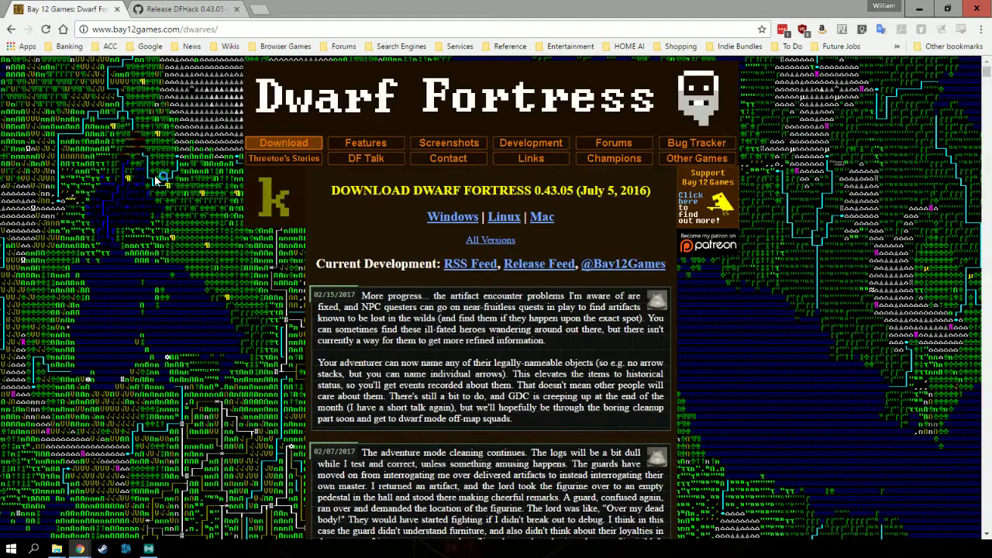
pyautogui.click(154, 14)
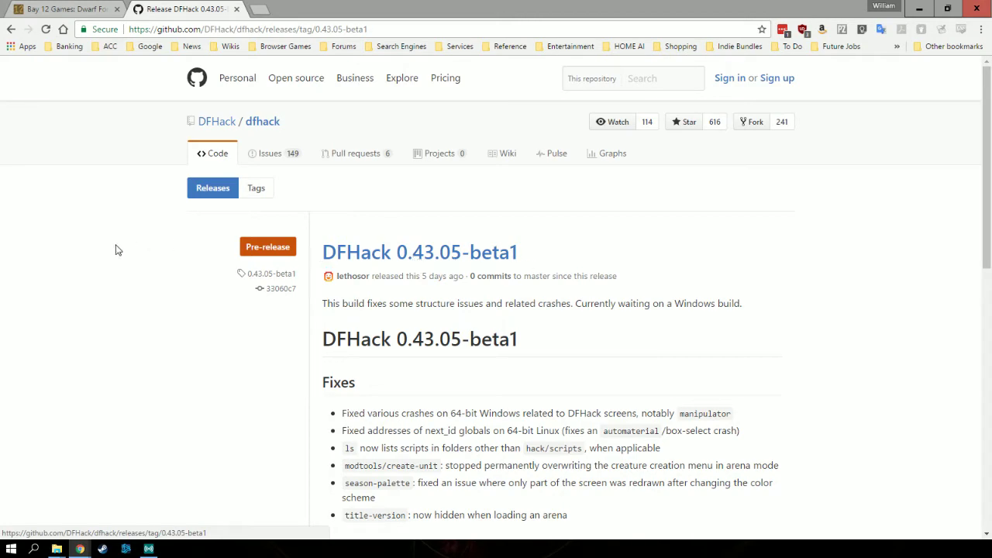
pyautogui.click(72, 18)
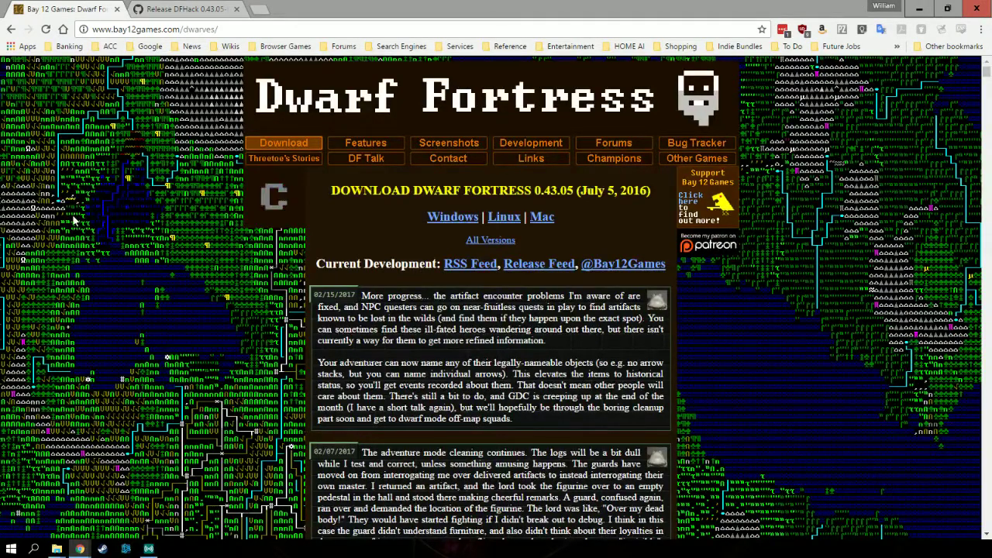
pyautogui.click(219, 15)
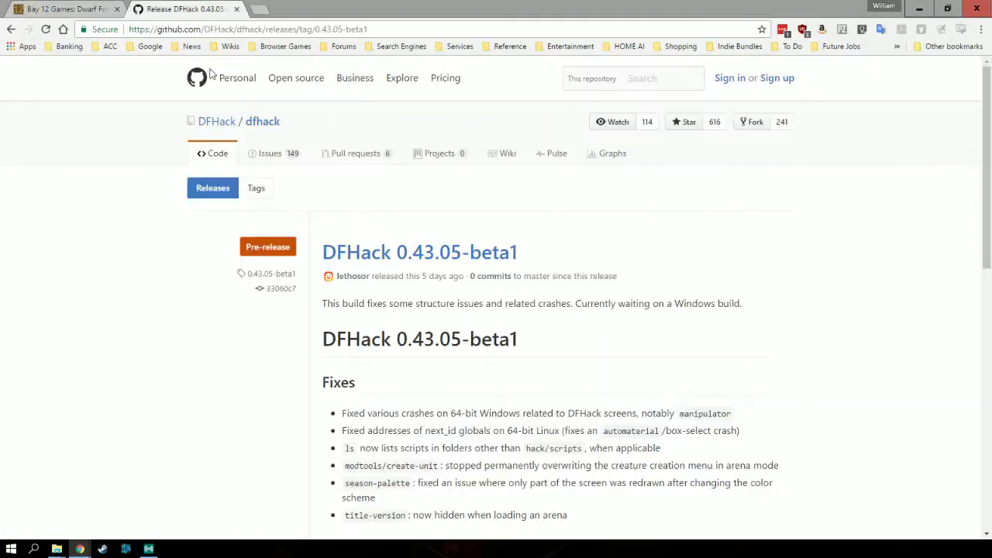
pyautogui.click(81, 7)
pyautogui.click(450, 217)
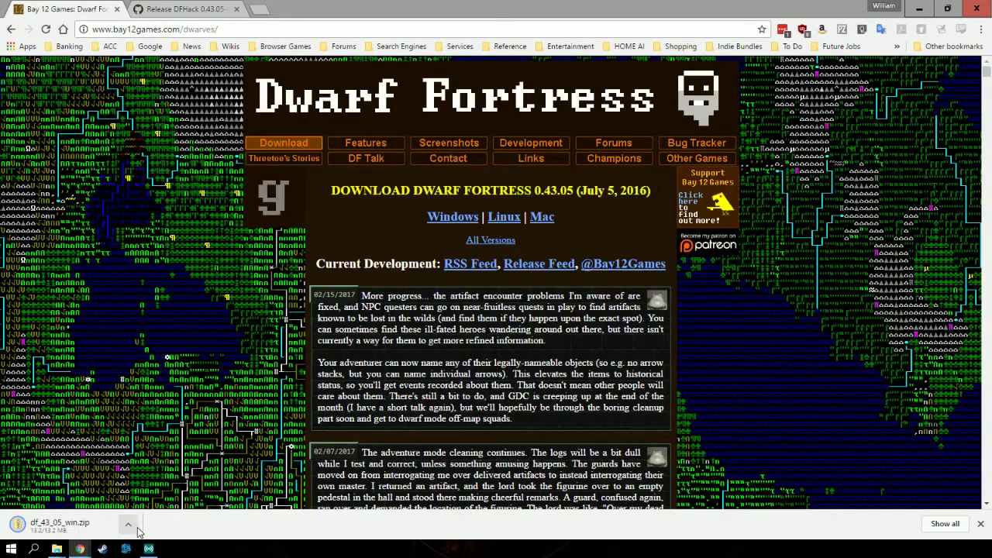
pyautogui.click(132, 525)
# Extract df_43_05_win.zip to its default folder with Extract All.
pyautogui.click(163, 484)
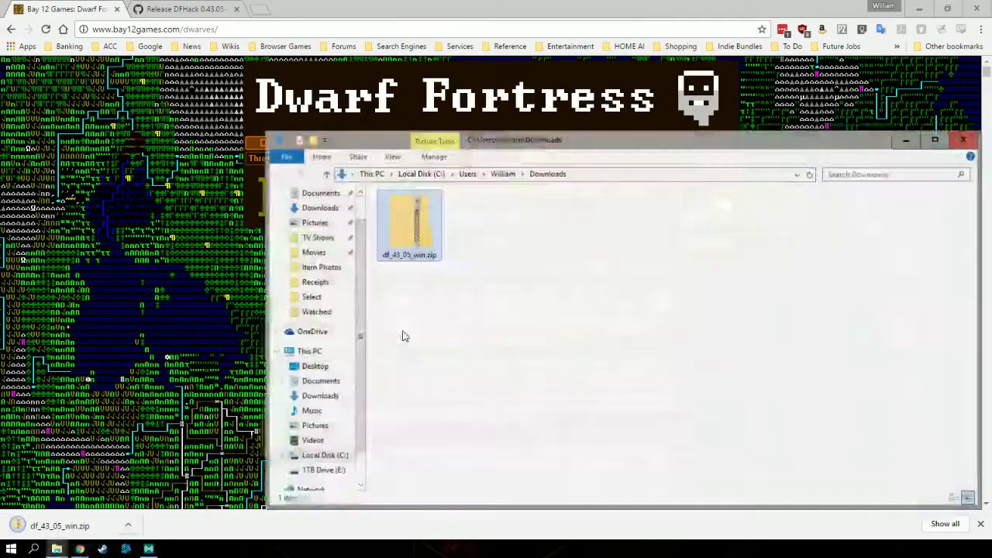
pyautogui.rightClick(411, 223)
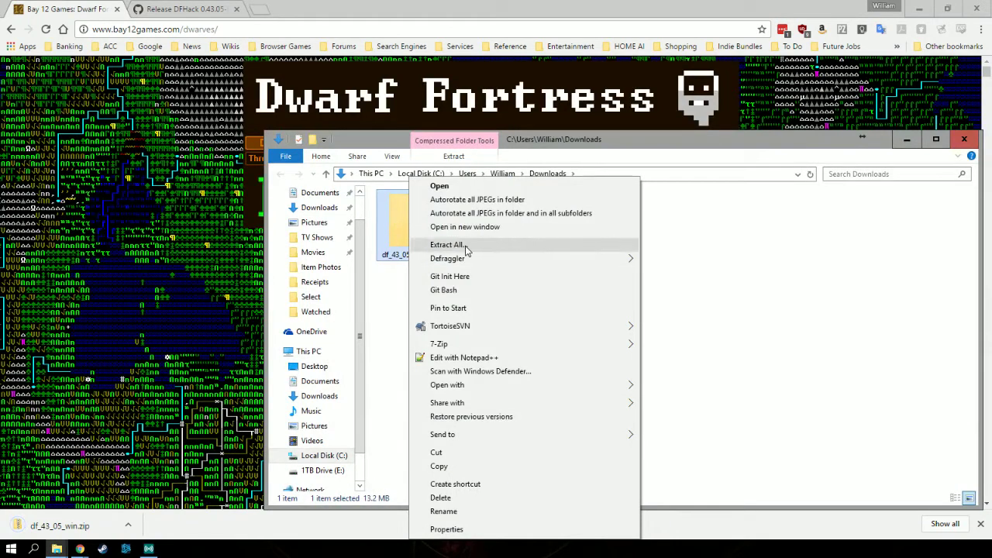
pyautogui.click(466, 246)
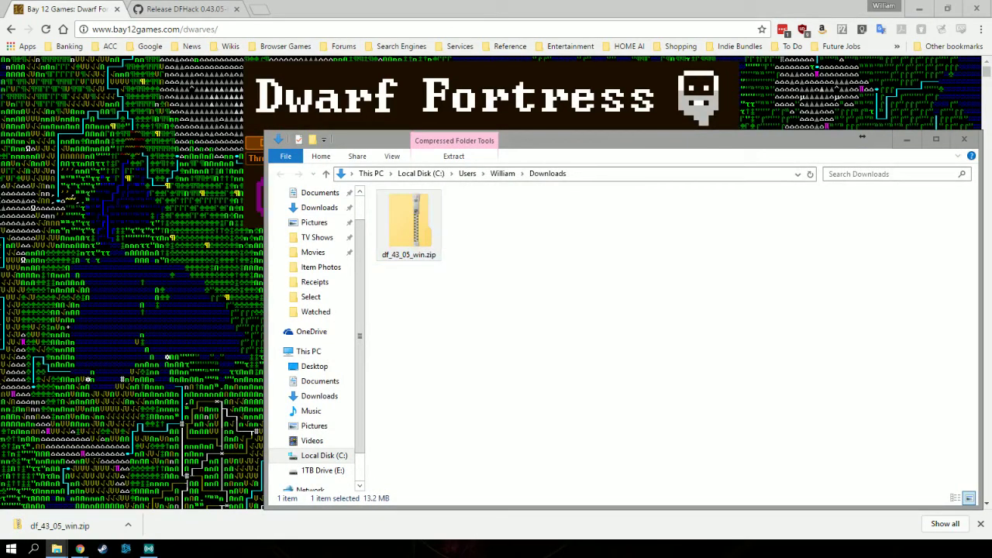
pyautogui.click(791, 453)
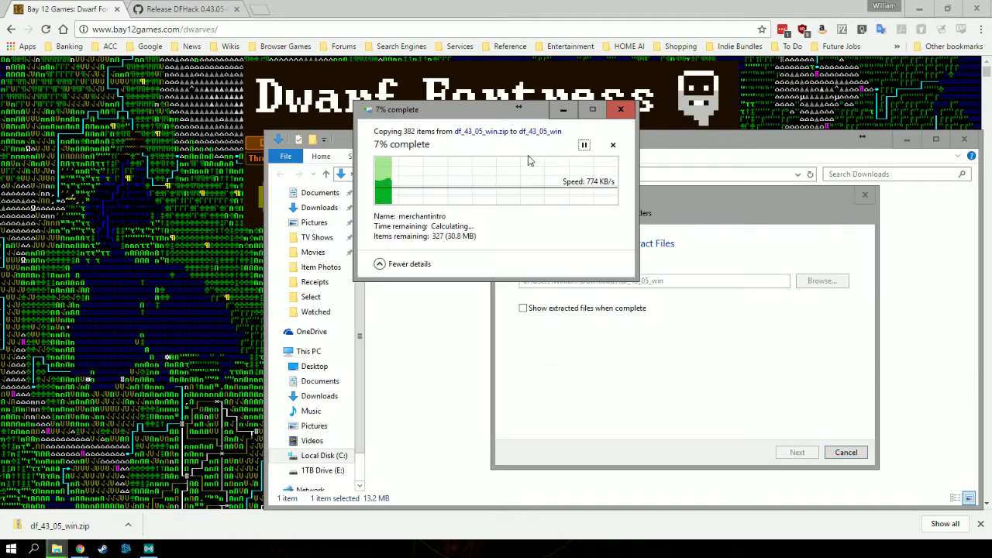
pyautogui.moveTo(473, 118); pyautogui.dragTo(196, 149)
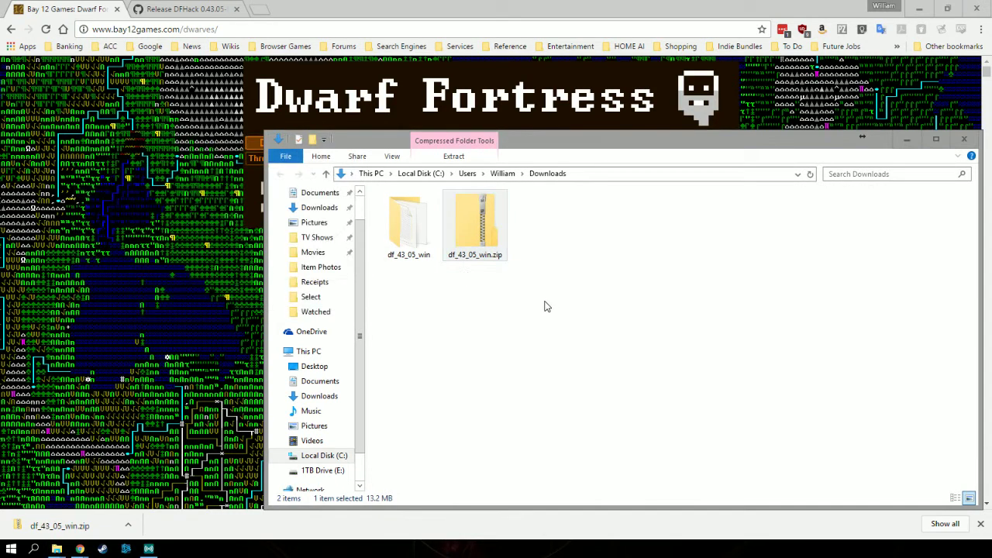
# Move the extracted df_43_05_win folder into Documents and open it there.
pyautogui.press('super+e')
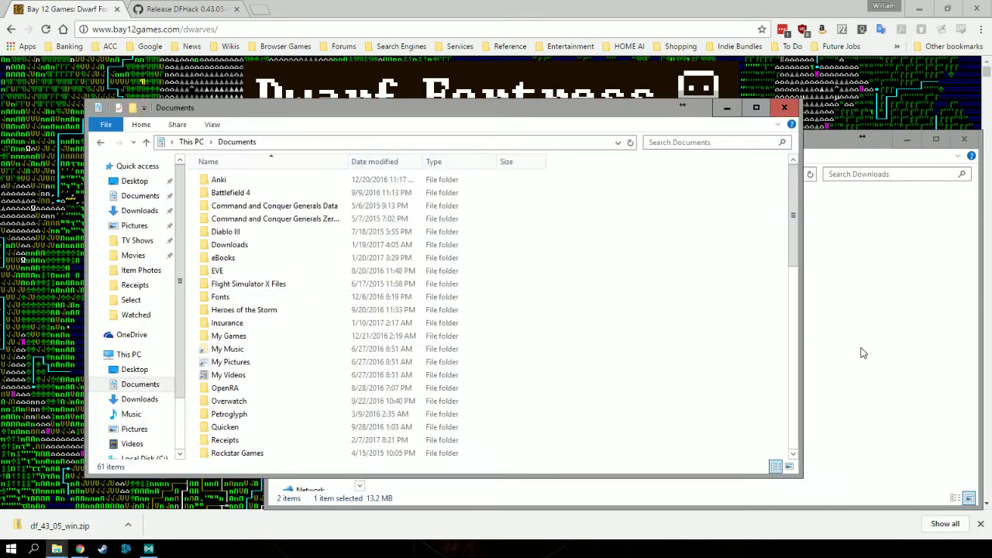
pyautogui.click(862, 348)
pyautogui.moveTo(415, 236)
pyautogui.mouseDown()
pyautogui.moveTo(275, 116)
pyautogui.moveTo(279, 128)
pyautogui.mouseUp()
pyautogui.doubleClick(232, 452)
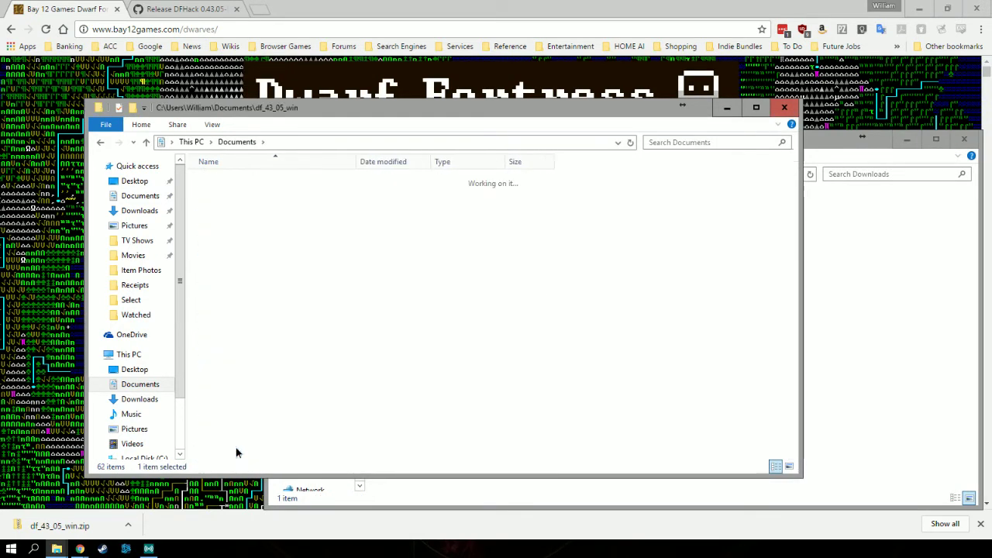
pyautogui.click(906, 318)
pyautogui.click(403, 245)
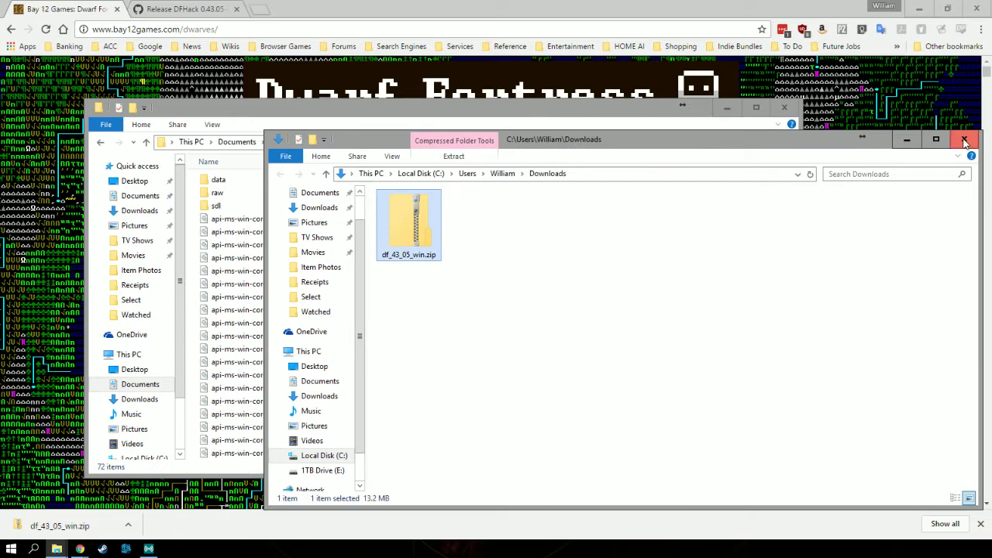
pyautogui.click(208, 7)
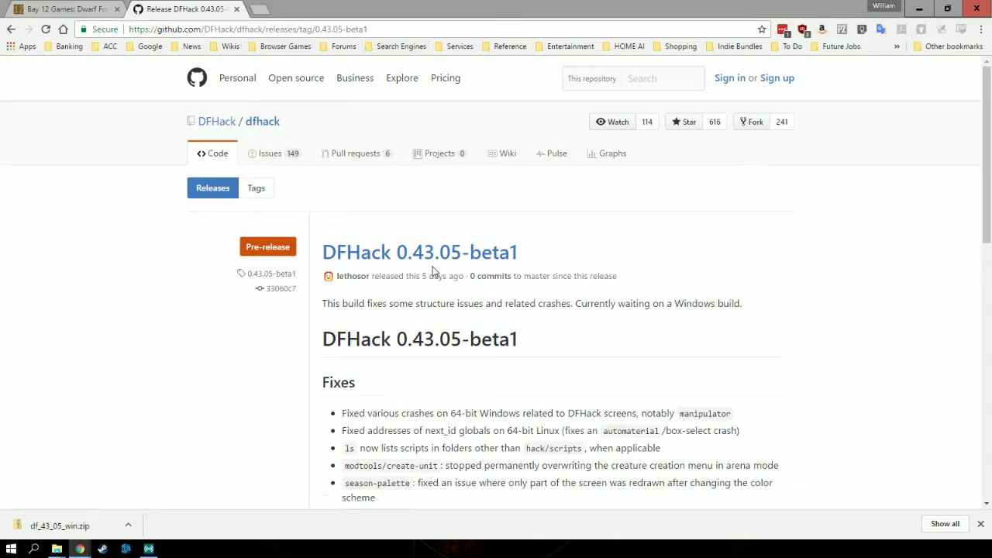
# Download dfhack-0.43.05-beta1-Windows-64.zip from the GitHub release page and open it.
pyautogui.scroll(-3, 413, 248)
pyautogui.scroll(3, 407, 252)
pyautogui.click(405, 254)
pyautogui.scroll(-8, 246, 349)
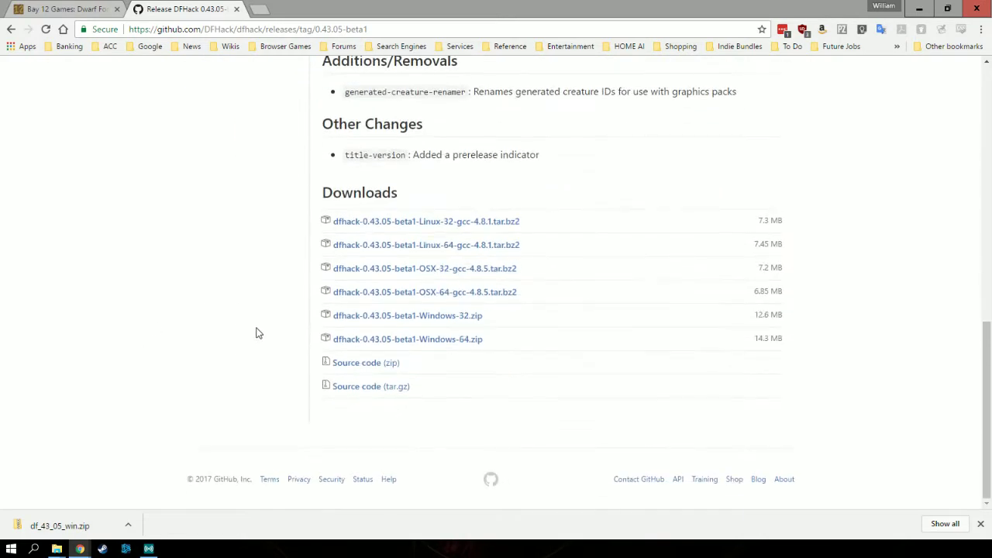
pyautogui.scroll(2, 272, 331)
pyautogui.scroll(-2, 279, 333)
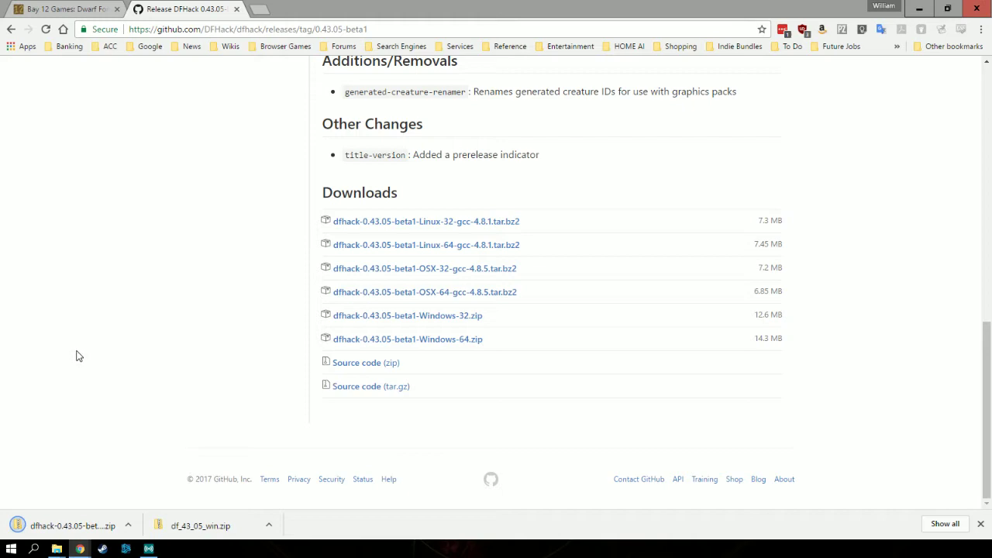
pyautogui.click(74, 526)
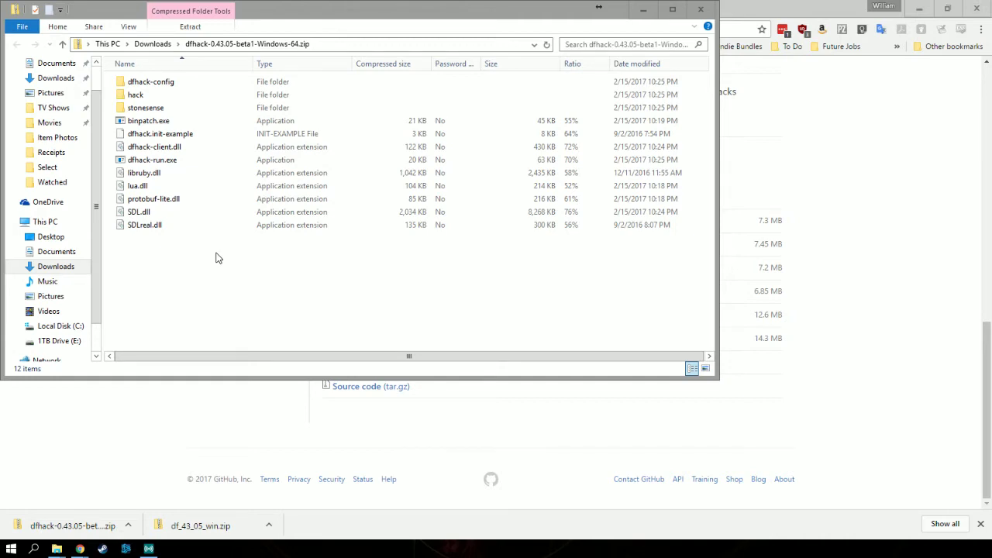
# Copy all 12 DFHack items into df_43_05_win, replacing the existing SDL.dll.
pyautogui.moveTo(334, 103); pyautogui.dragTo(556, 104)
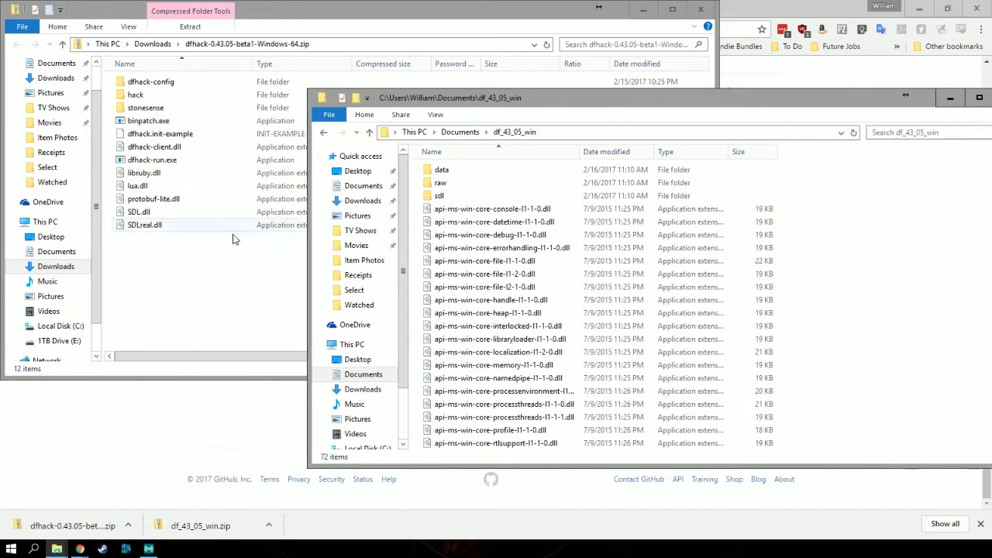
pyautogui.click(185, 276)
pyautogui.moveTo(185, 277)
pyautogui.mouseDown()
pyautogui.moveTo(137, 84)
pyautogui.moveTo(635, 138)
pyautogui.moveTo(913, 194)
pyautogui.moveTo(913, 226)
pyautogui.mouseUp()
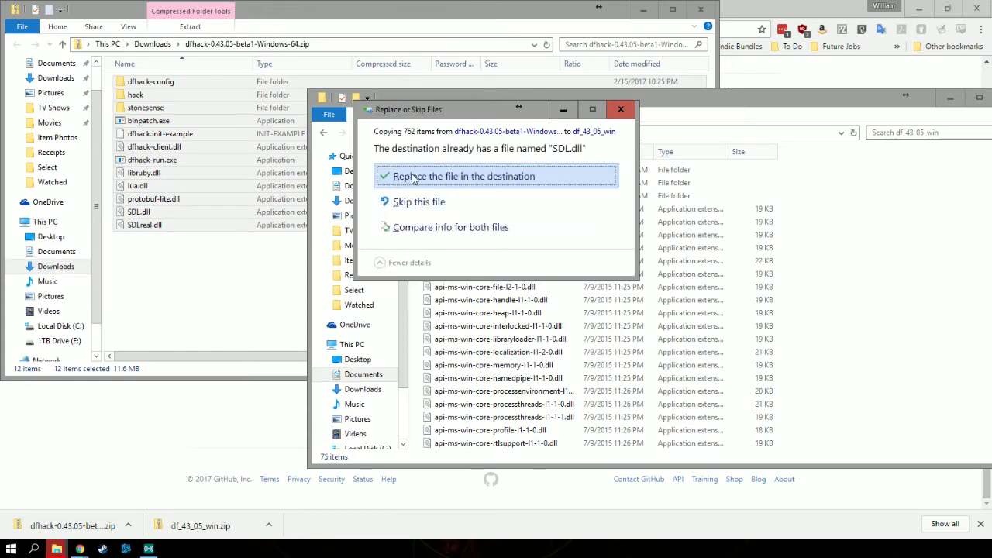
pyautogui.click(482, 177)
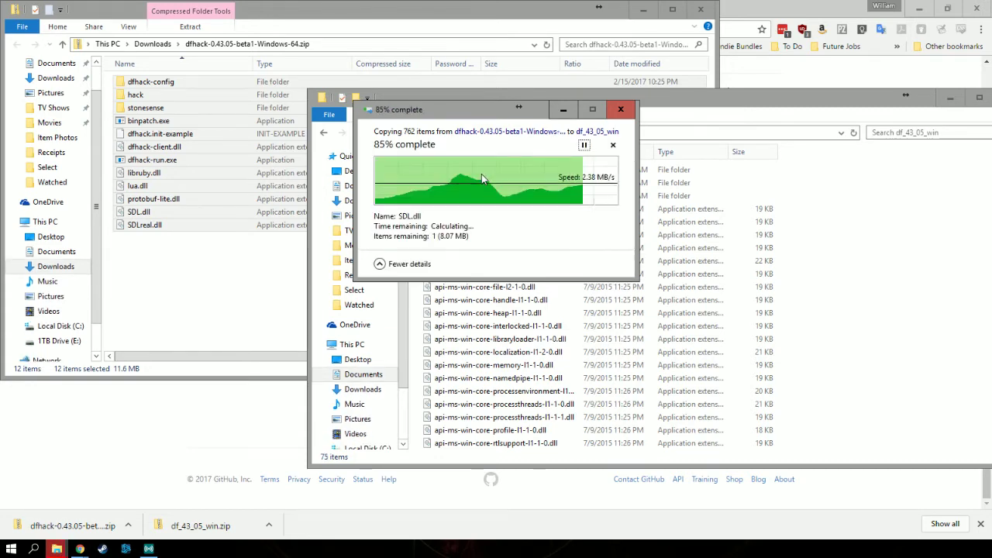
pyautogui.click(244, 313)
# Close the zip window, look inside dfhack-config\default, then select Dwarf Fortress.exe.
pyautogui.click(701, 9)
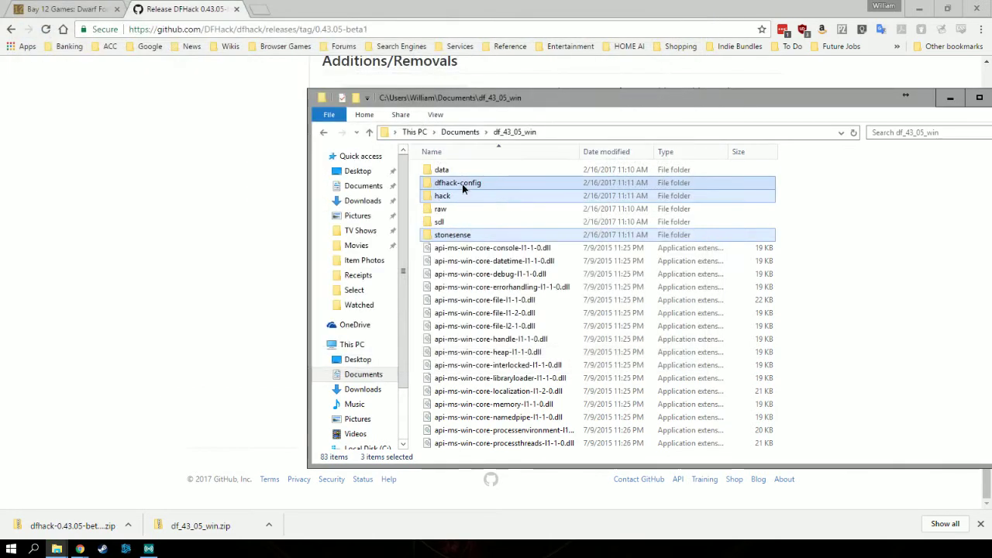
pyautogui.doubleClick(462, 182)
pyautogui.doubleClick(459, 175)
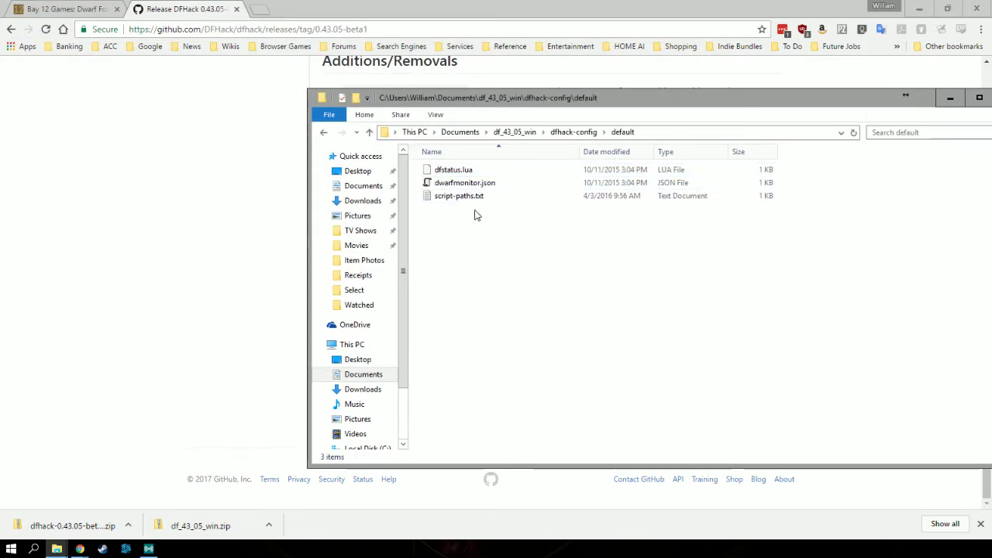
pyautogui.click(575, 132)
pyautogui.click(518, 133)
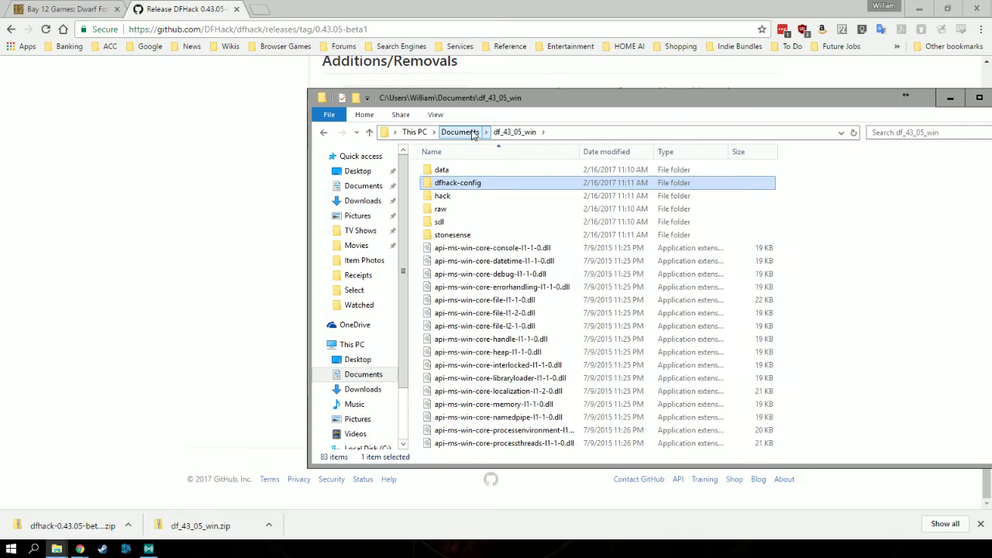
pyautogui.scroll(-15, 496, 255)
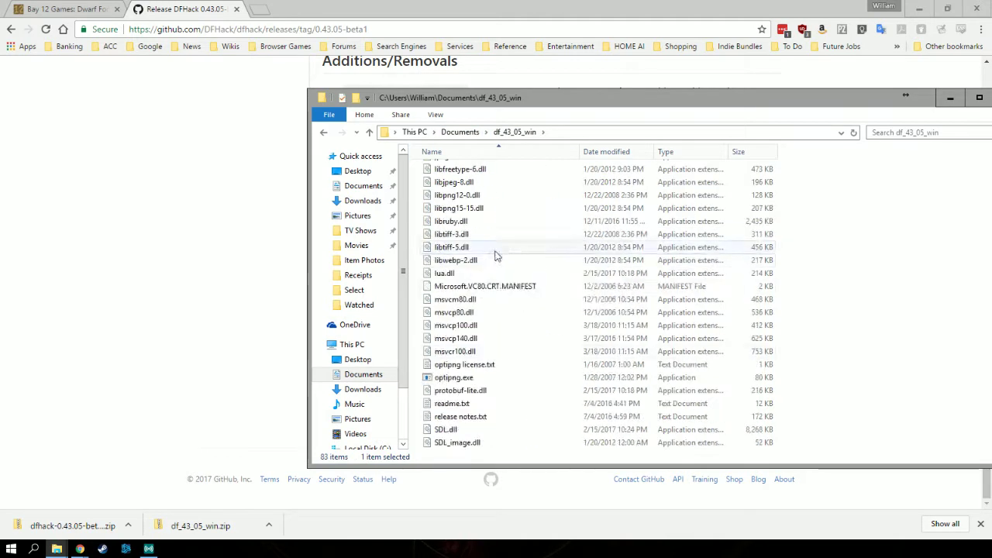
pyautogui.scroll(4, 610, 413)
pyautogui.click(464, 269)
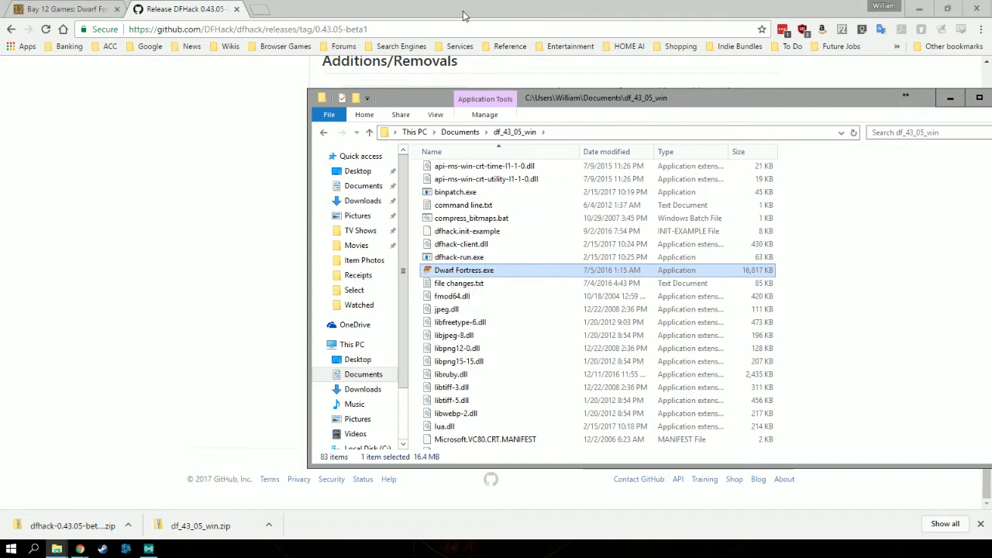
# Minimize Chrome and close the leftover and Downloads Explorer windows.
pyautogui.click(845, 11)
pyautogui.click(919, 8)
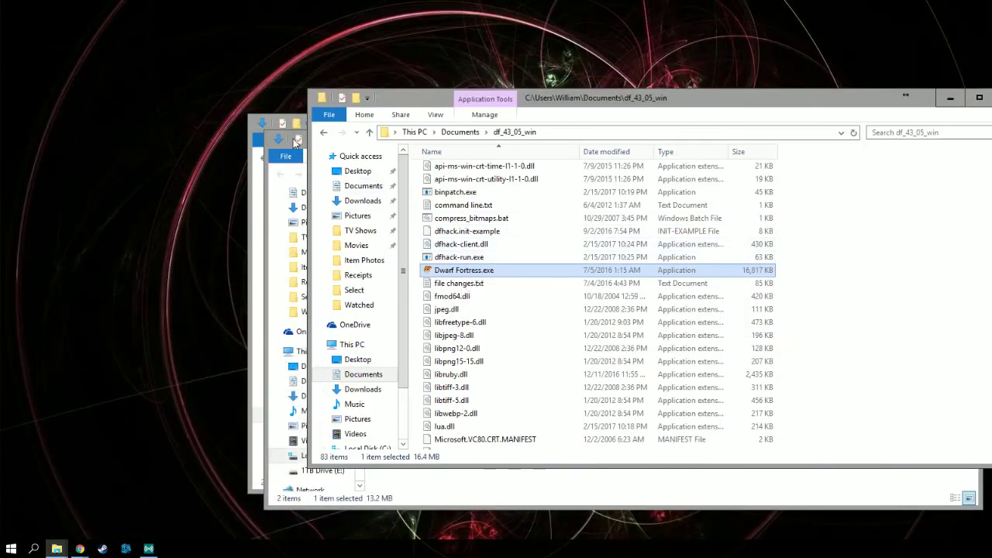
pyautogui.click(250, 124)
pyautogui.click(948, 115)
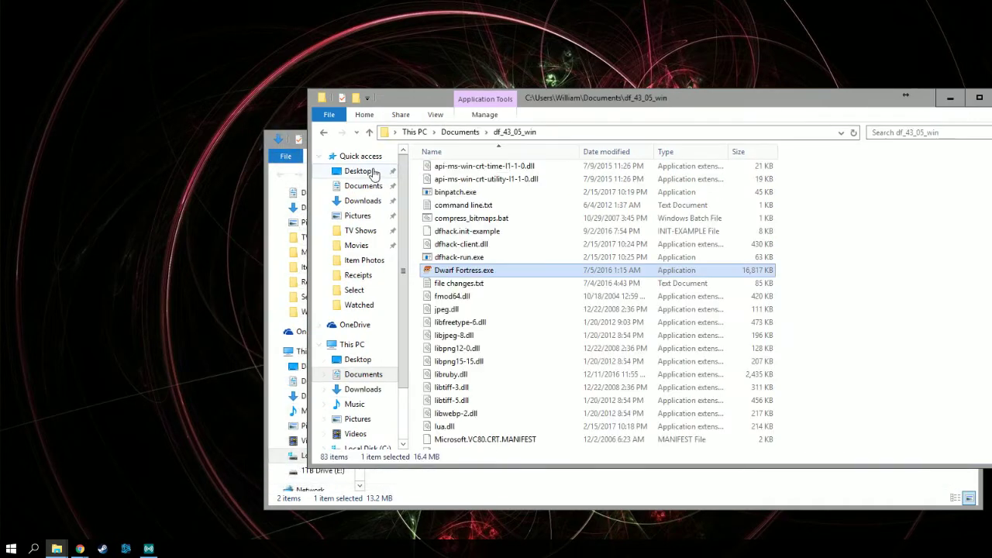
pyautogui.click(263, 155)
pyautogui.click(967, 138)
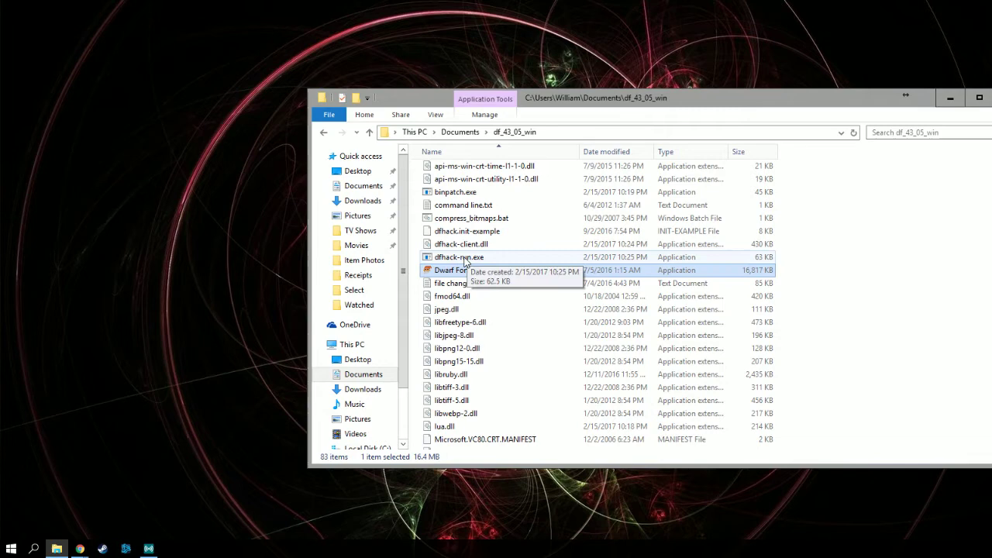
# Paste a shortcut to Dwarf Fortress.exe on the desktop and move it to the top-left corner.
pyautogui.rightClick(456, 274)
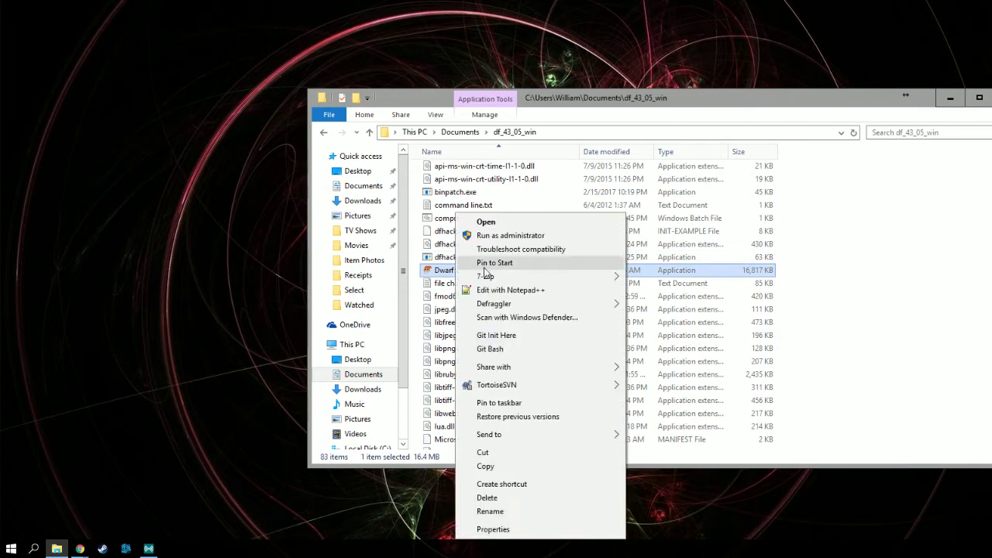
pyautogui.click(513, 467)
pyautogui.rightClick(201, 175)
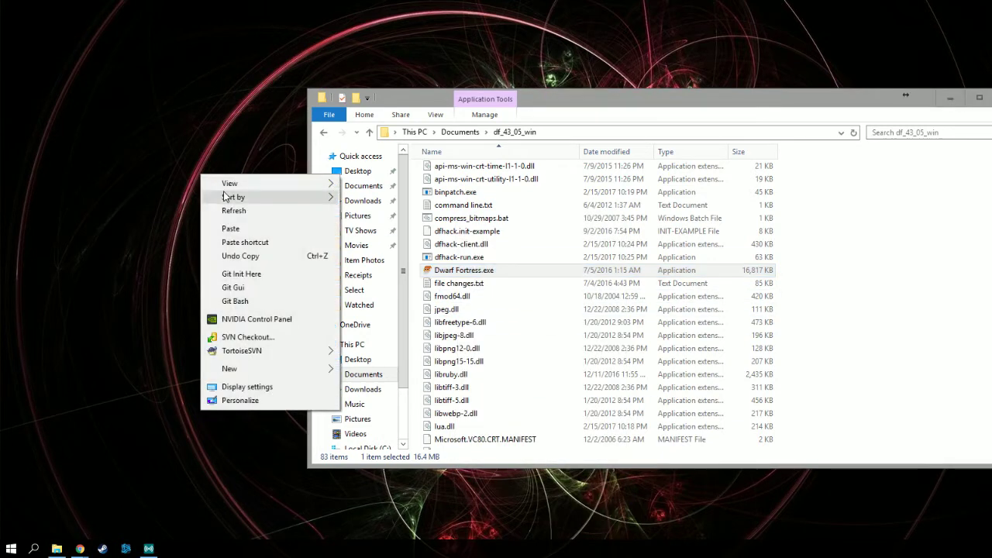
pyautogui.moveTo(232, 198)
pyautogui.moveTo(264, 371)
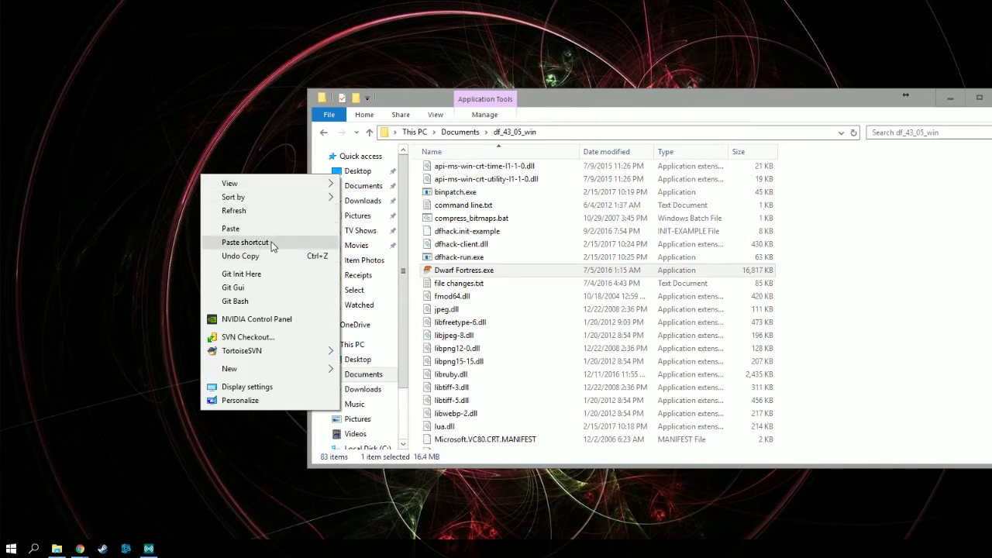
pyautogui.click(263, 244)
pyautogui.moveTo(213, 136)
pyautogui.mouseDown()
pyautogui.moveTo(46, 32)
pyautogui.moveTo(23, 29)
pyautogui.mouseUp()
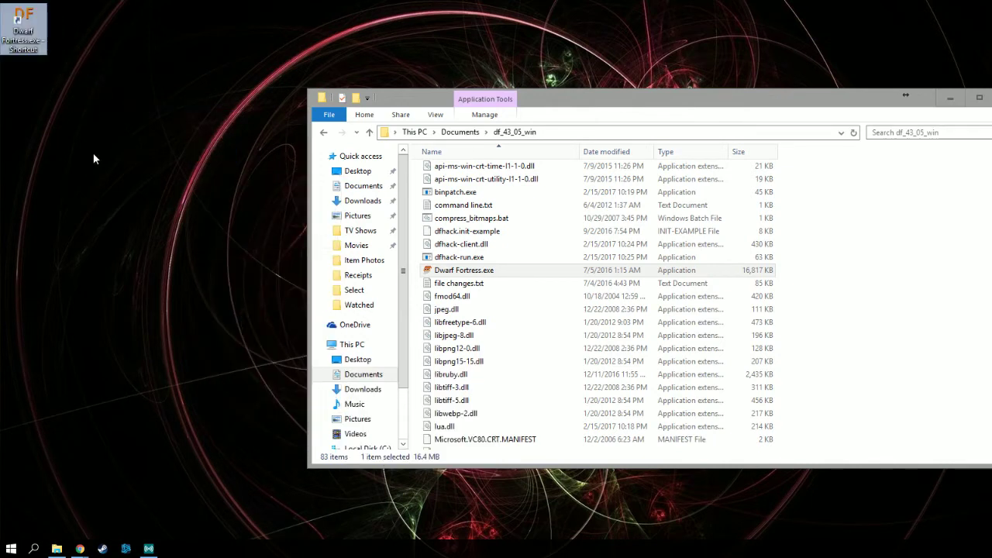
# Launch Dwarf Fortress from the desktop shortcut and arrange the game and DFHack console windows.
pyautogui.doubleClick(24, 31)
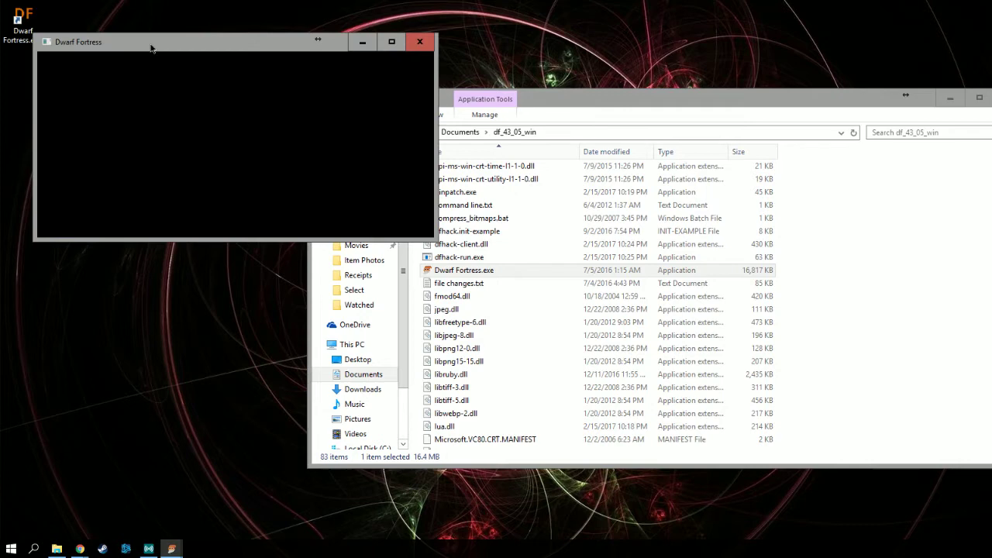
pyautogui.moveTo(170, 53); pyautogui.dragTo(327, 70)
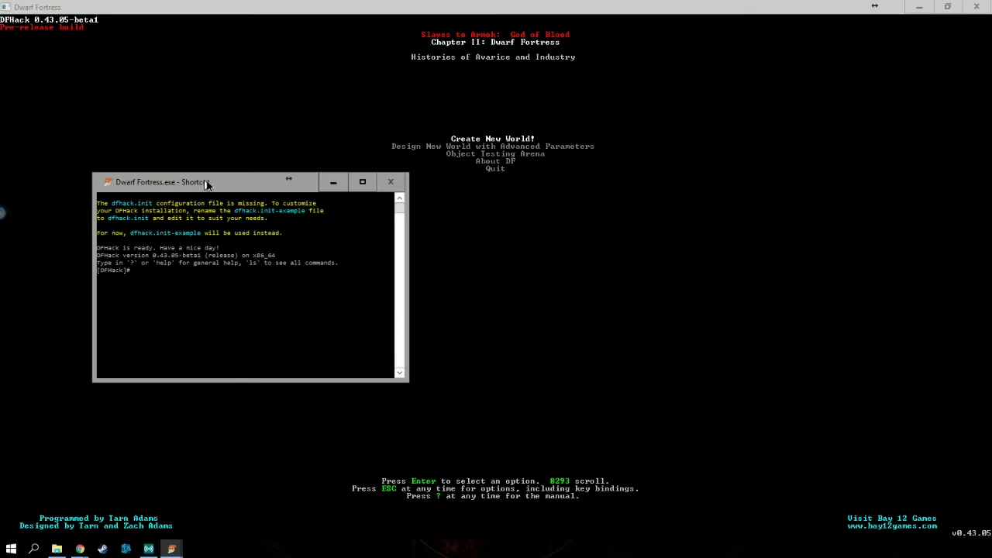
pyautogui.moveTo(206, 183); pyautogui.dragTo(208, 186)
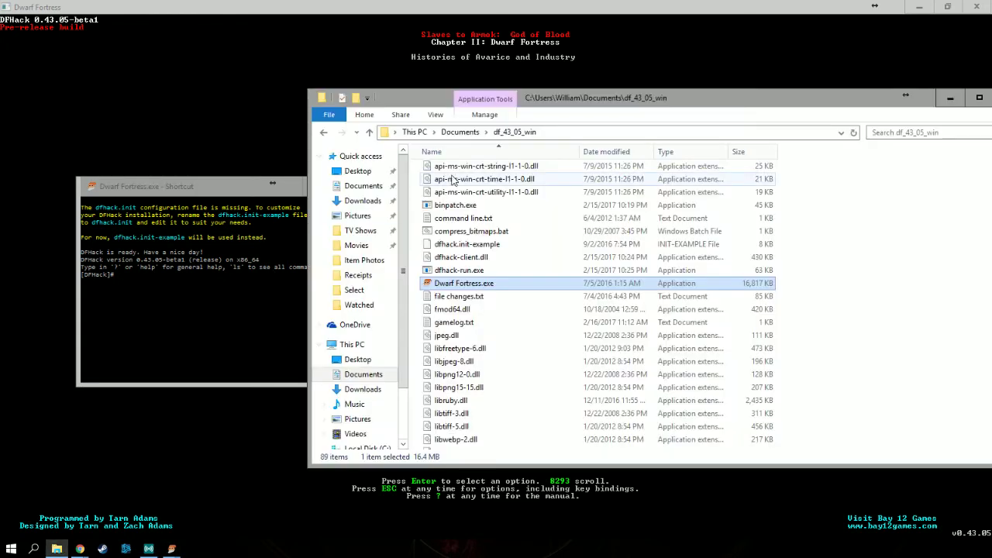
# Look inside dfhack-config\default, return to df_43_05_win, and nudge the DFHack console aside.
pyautogui.scroll(10, 454, 180)
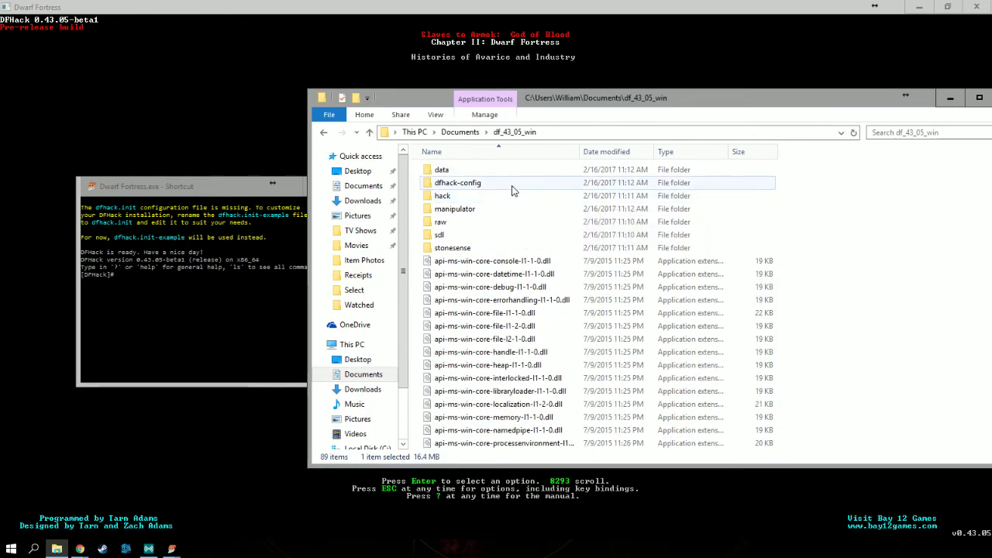
pyautogui.doubleClick(512, 187)
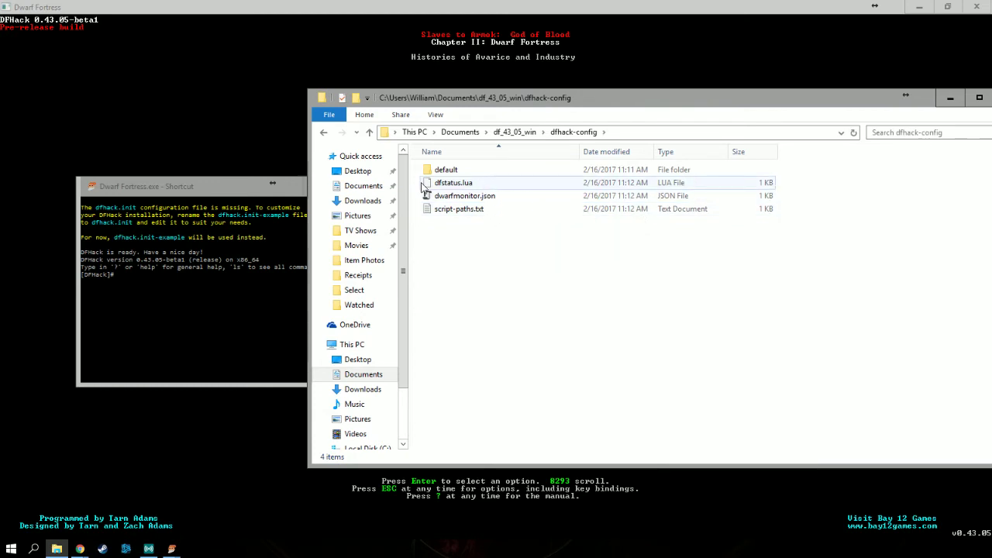
pyautogui.doubleClick(445, 170)
pyautogui.click(559, 133)
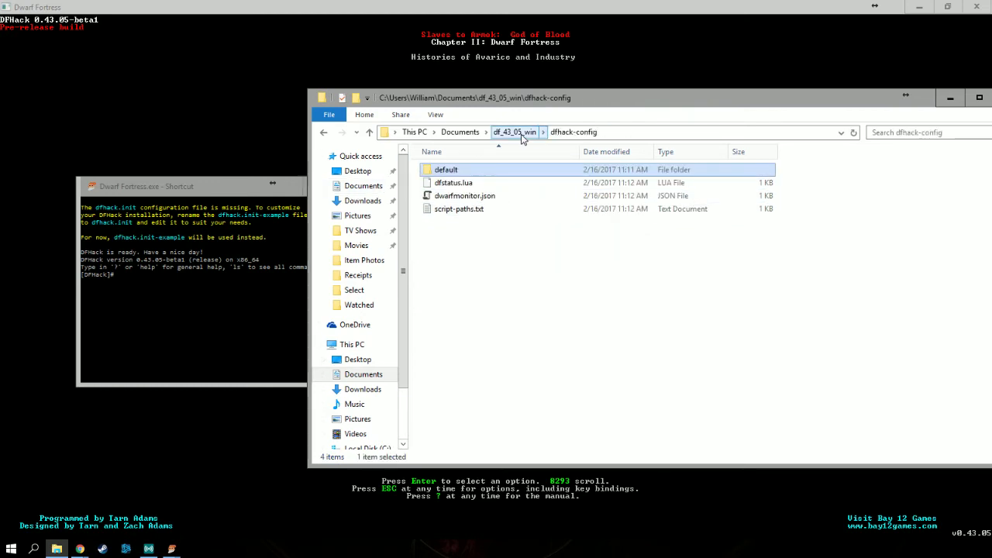
pyautogui.click(521, 134)
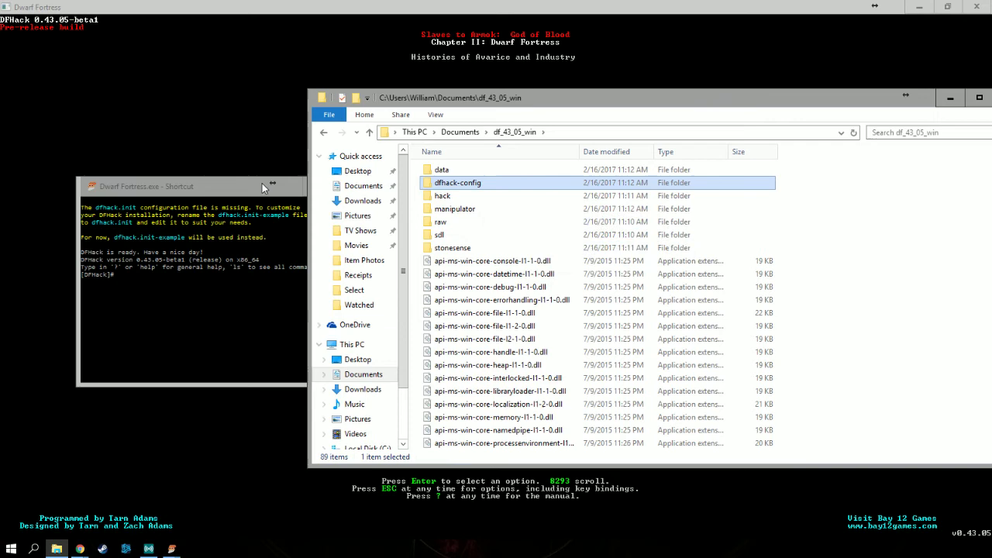
pyautogui.moveTo(262, 183); pyautogui.dragTo(234, 184)
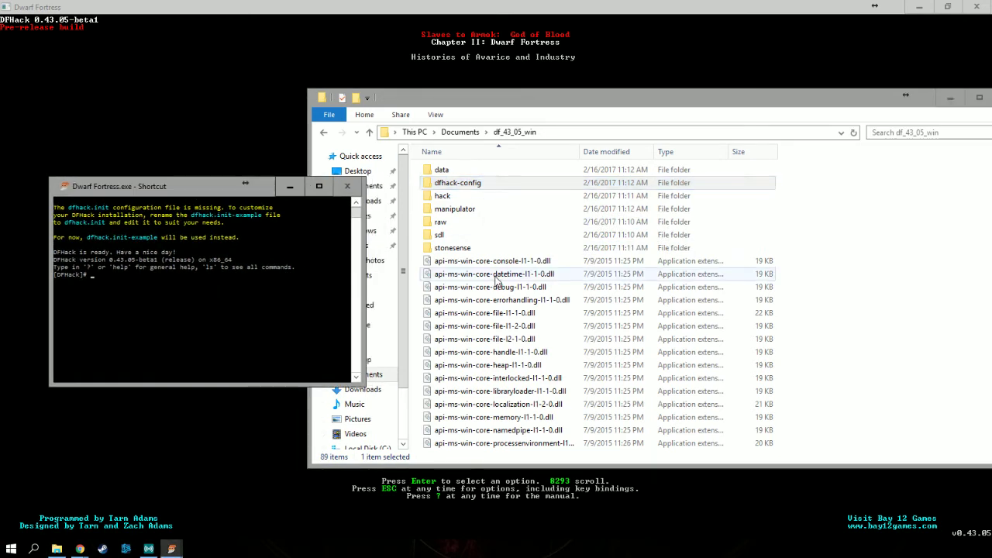
pyautogui.click(496, 282)
# Rename dfhack.init-example to dfhack.init, accepting the extension change.
pyautogui.scroll(-15, 525, 230)
pyautogui.click(522, 165)
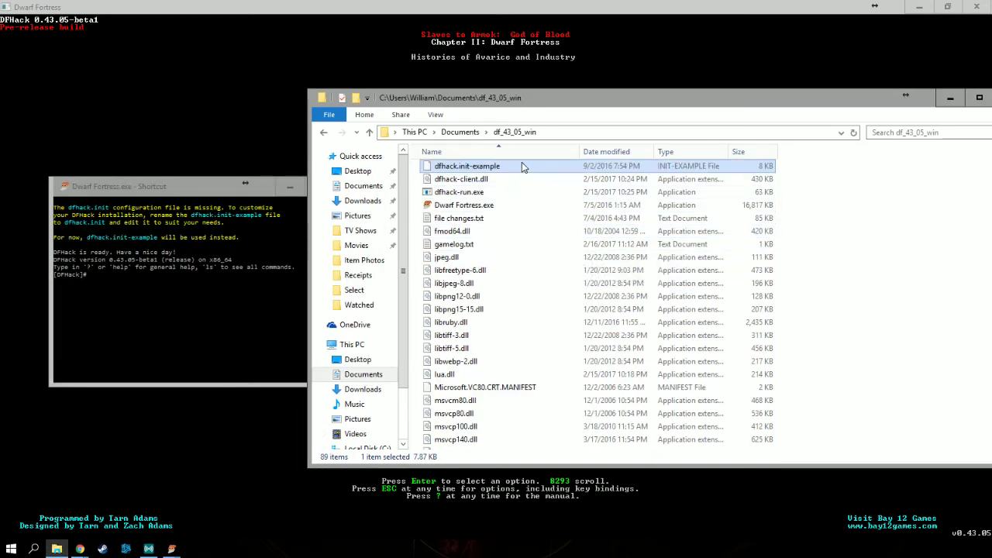
pyautogui.click(494, 167)
pyautogui.moveTo(474, 166); pyautogui.dragTo(543, 166)
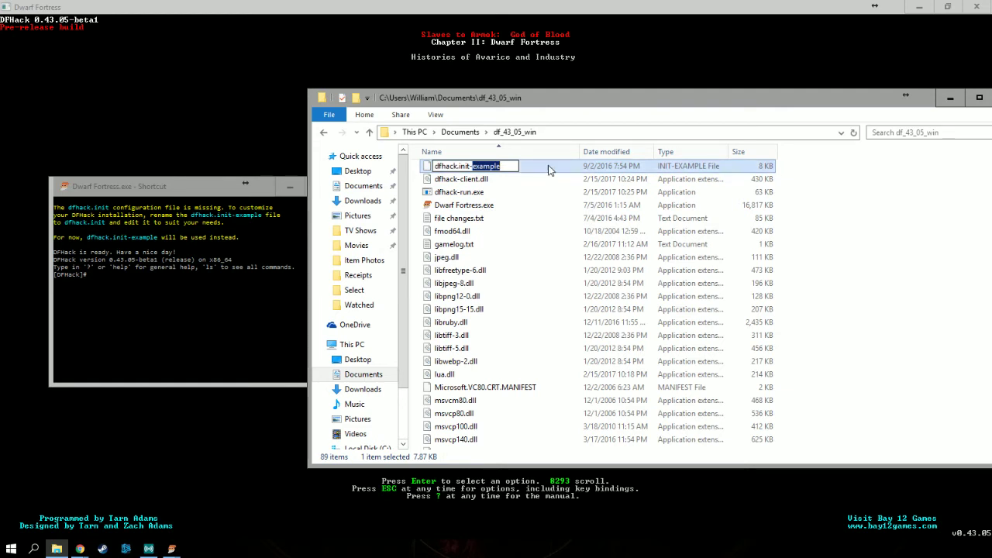
pyautogui.press('BackSpace')
pyautogui.press('BackSpace')
pyautogui.press('Return')
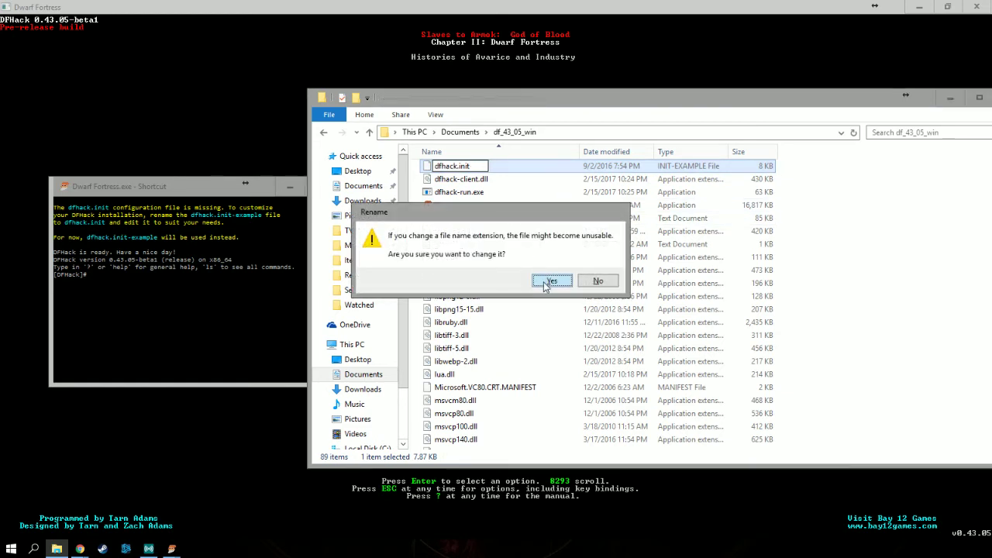
pyautogui.click(550, 283)
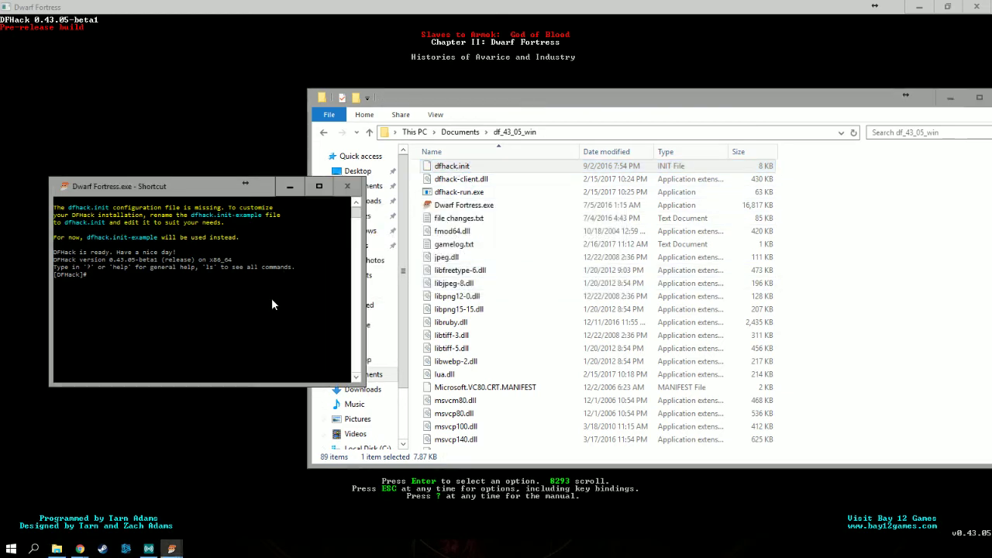
pyautogui.rightClick(470, 166)
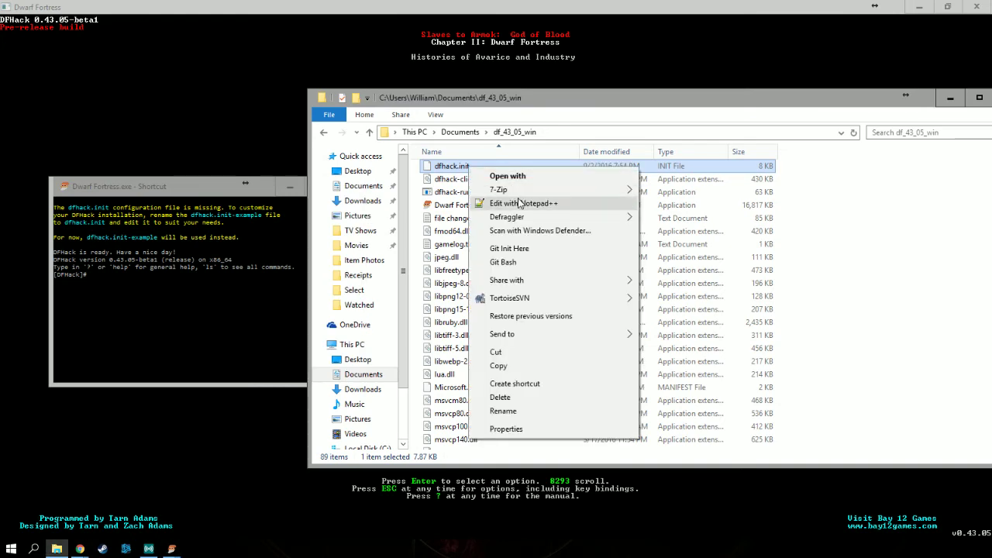
# Open dfhack.init in Notepad++ and scroll through its settings.
pyautogui.click(524, 203)
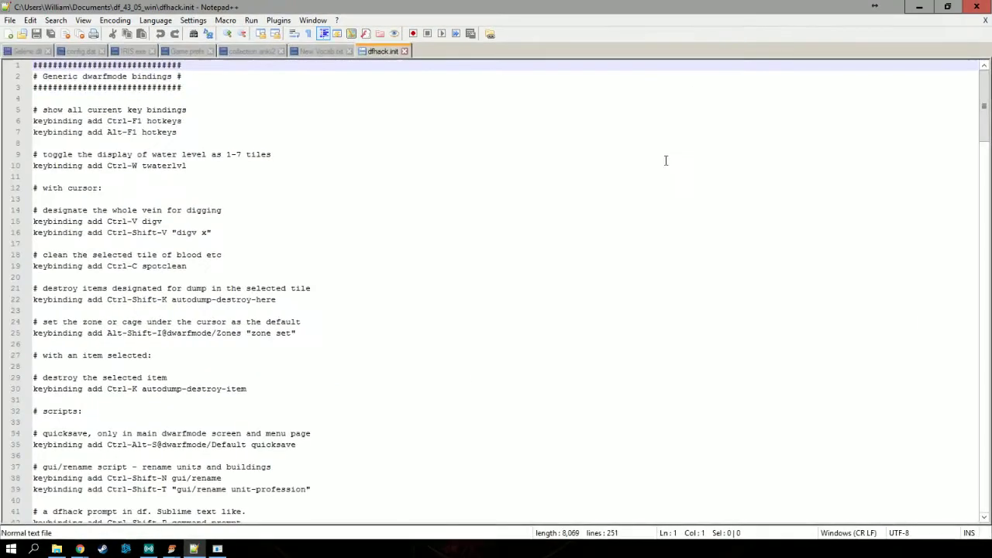
pyautogui.scroll(-13, 194, 155)
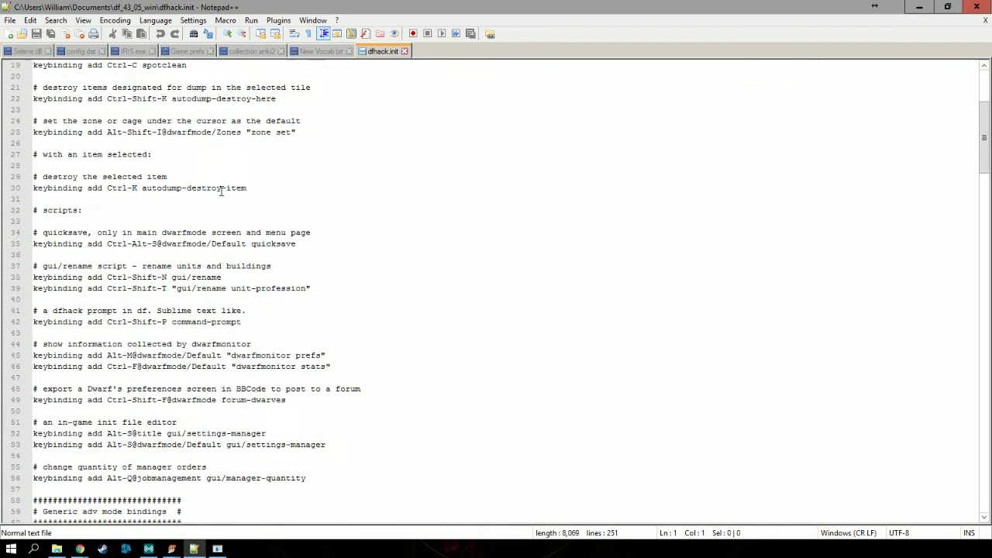
pyautogui.scroll(-20, 229, 272)
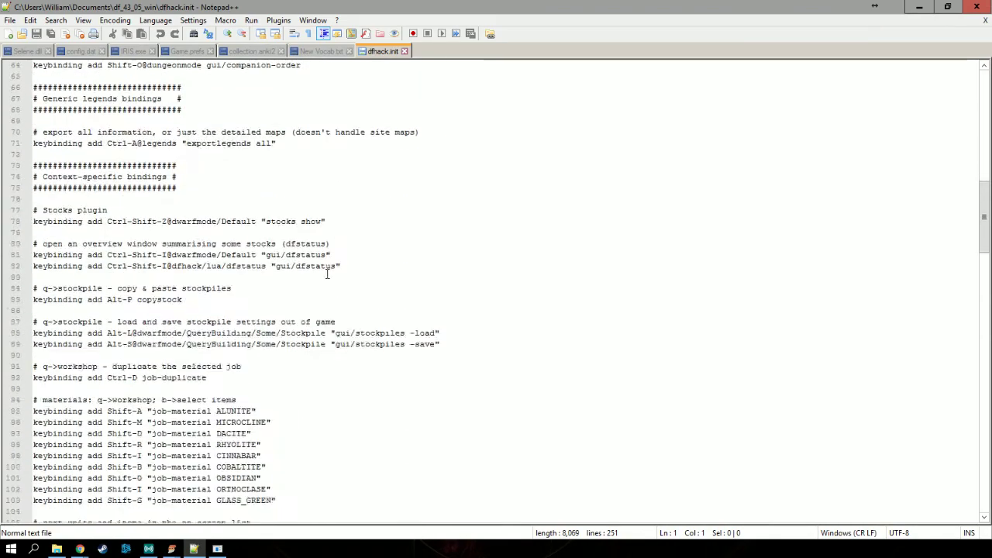
pyautogui.scroll(-20, 347, 269)
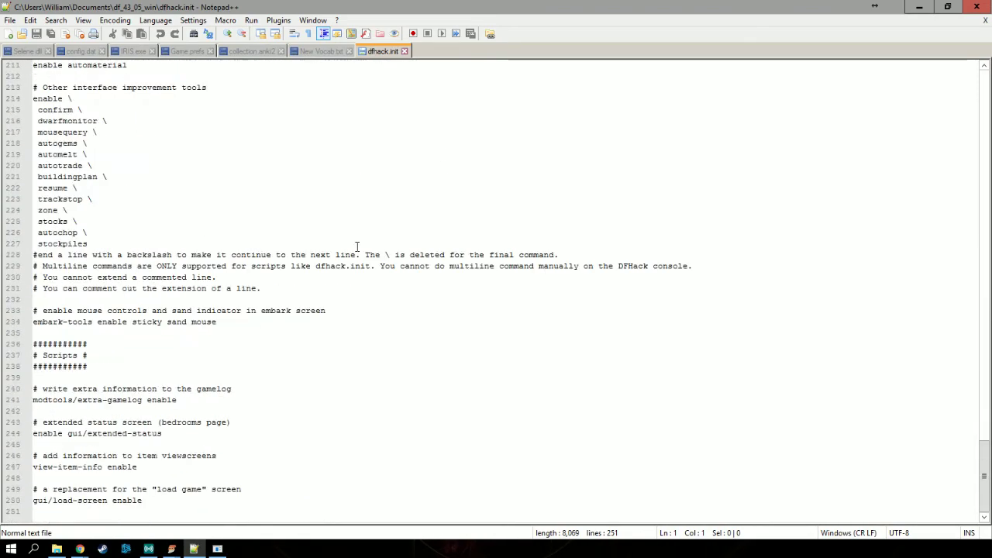
pyautogui.scroll(7, 370, 249)
pyautogui.scroll(5, 370, 249)
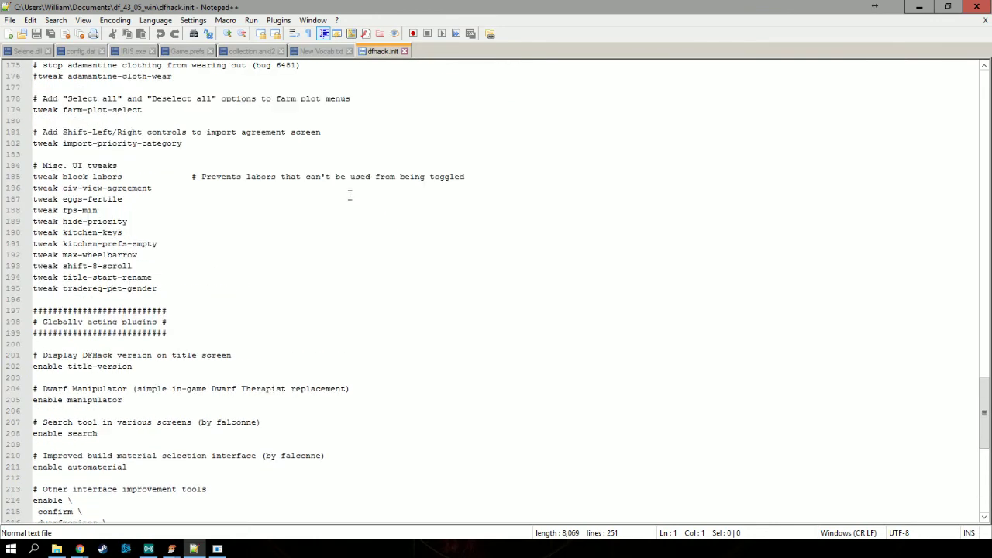
pyautogui.scroll(6, 391, 241)
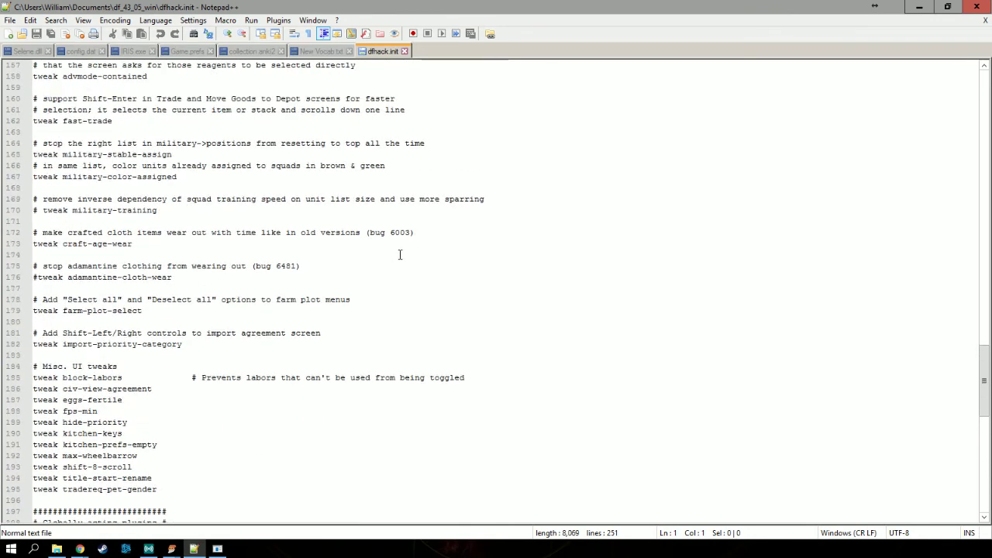
pyautogui.scroll(-11, 387, 251)
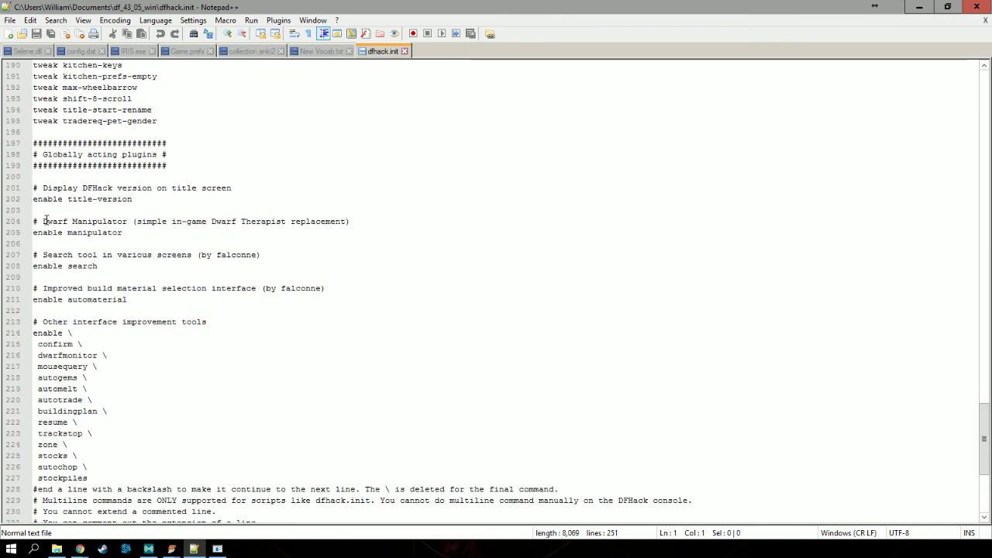
# Highlight 'Dwarf Manipulator' and 'Dwarf Therapist' on line 204.
pyautogui.moveTo(45, 222); pyautogui.dragTo(134, 225)
pyautogui.click(134, 243)
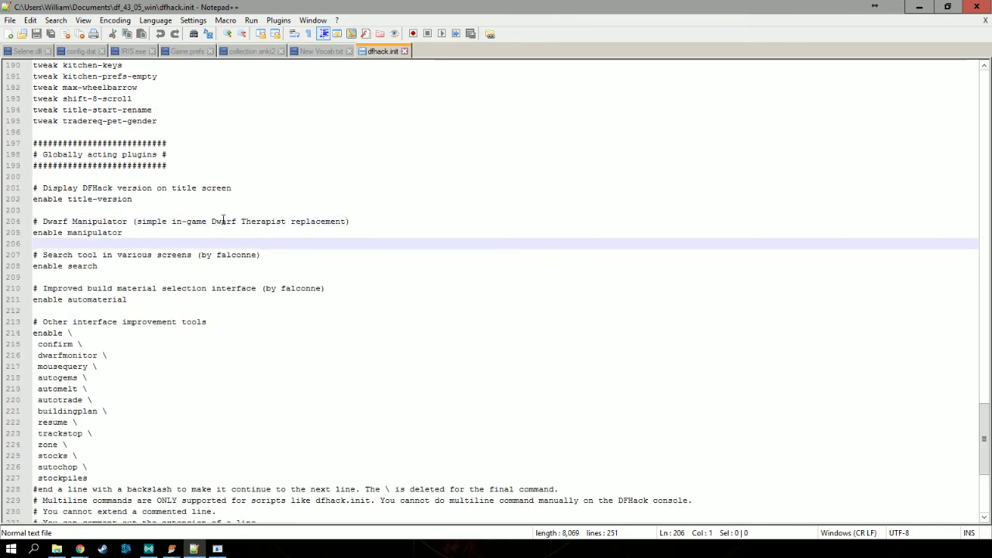
pyautogui.moveTo(212, 221); pyautogui.dragTo(277, 222)
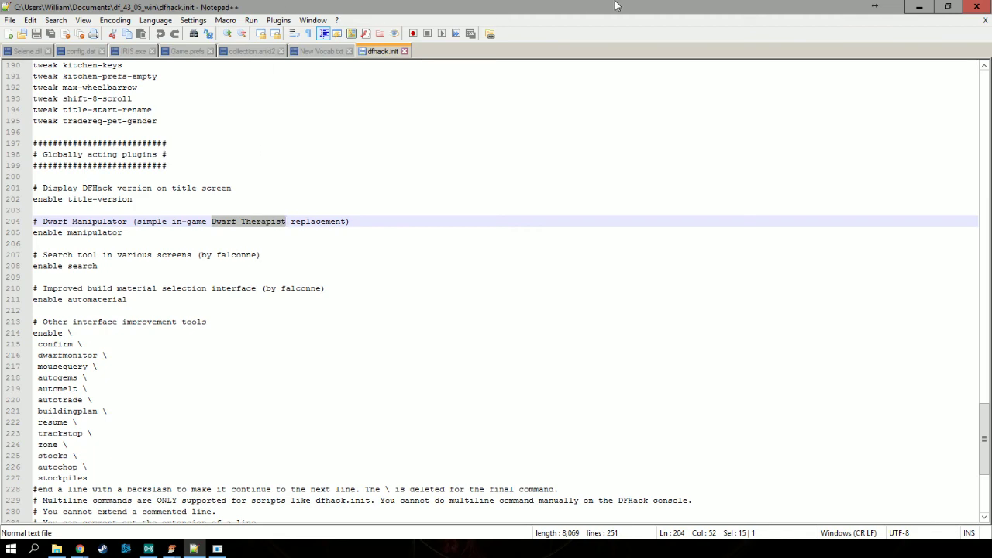
# Close Notepad++ and bring the Dwarf Fortress title screen to the front.
pyautogui.click(977, 7)
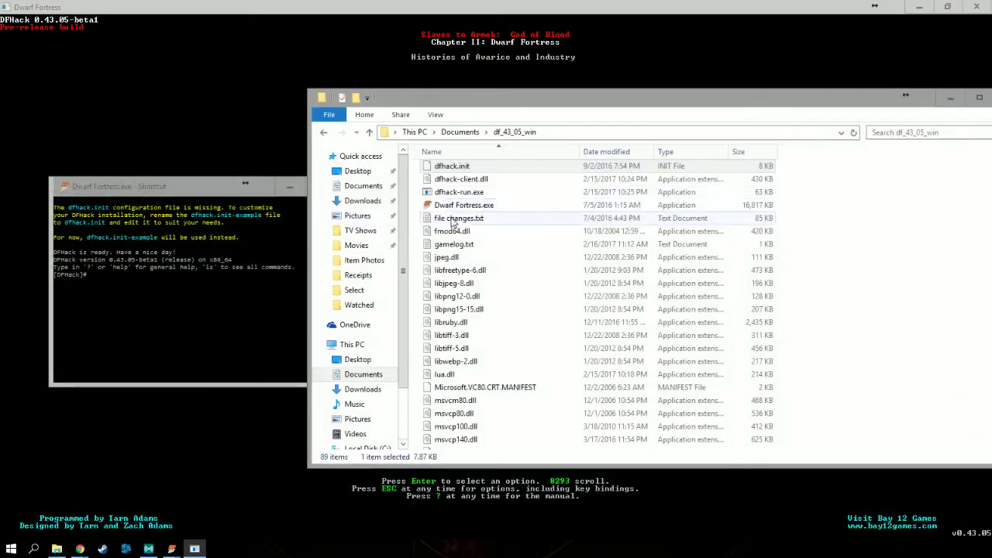
pyautogui.click(166, 127)
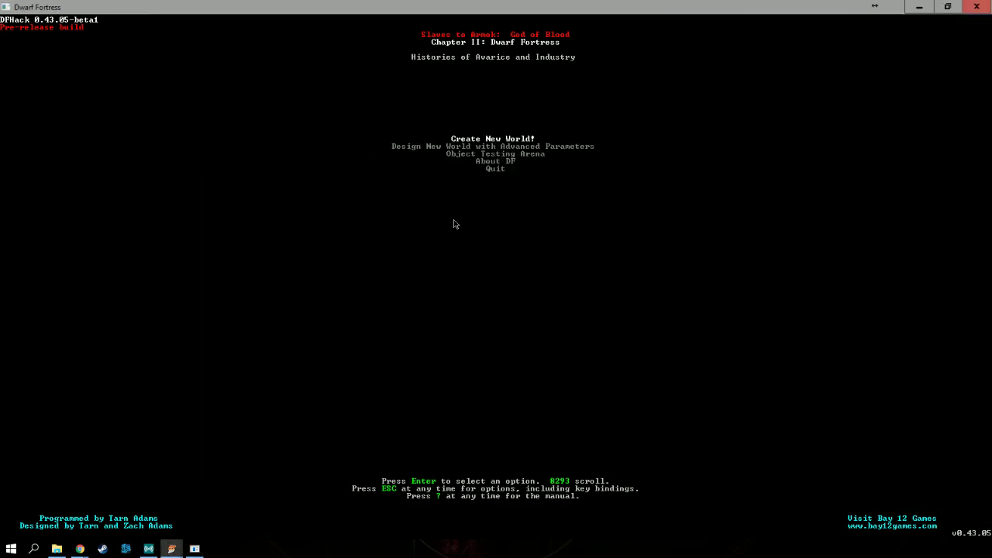